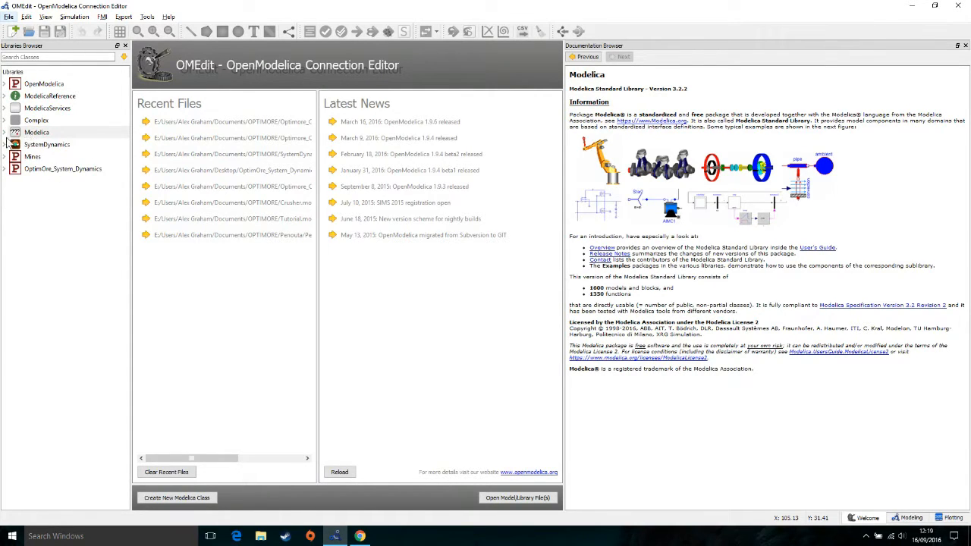
# Open the Processing_Plant_A model from the Mines library and close the documentation browser.
pyautogui.click(6, 133)
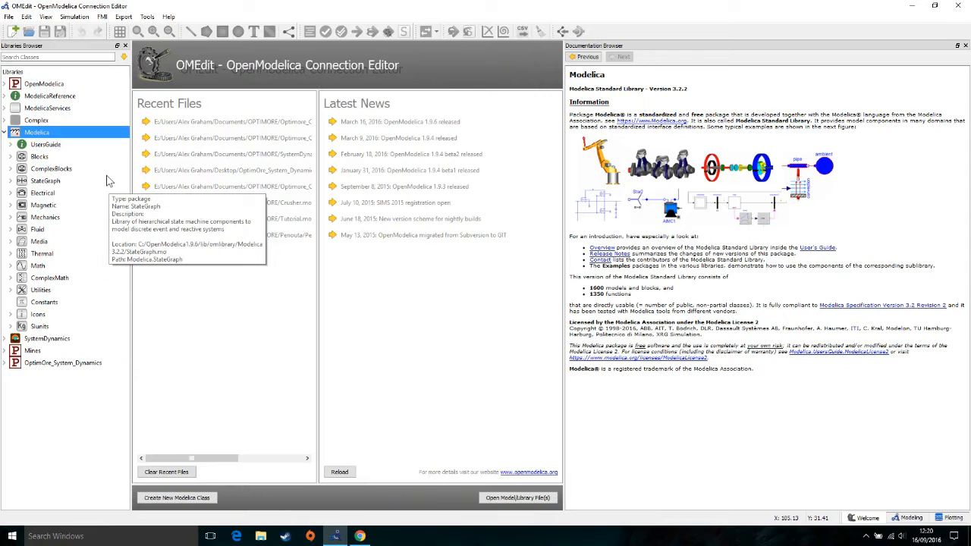
pyautogui.click(7, 132)
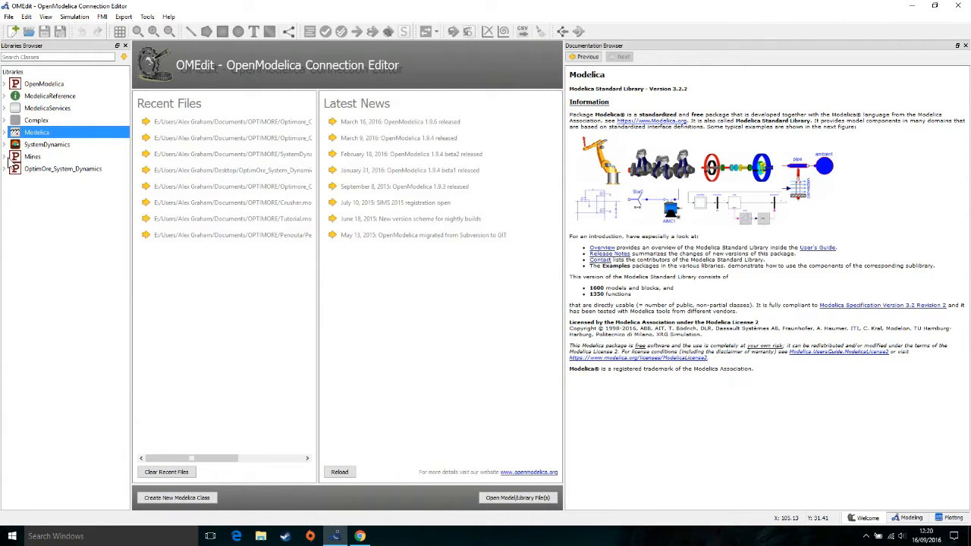
pyautogui.click(6, 157)
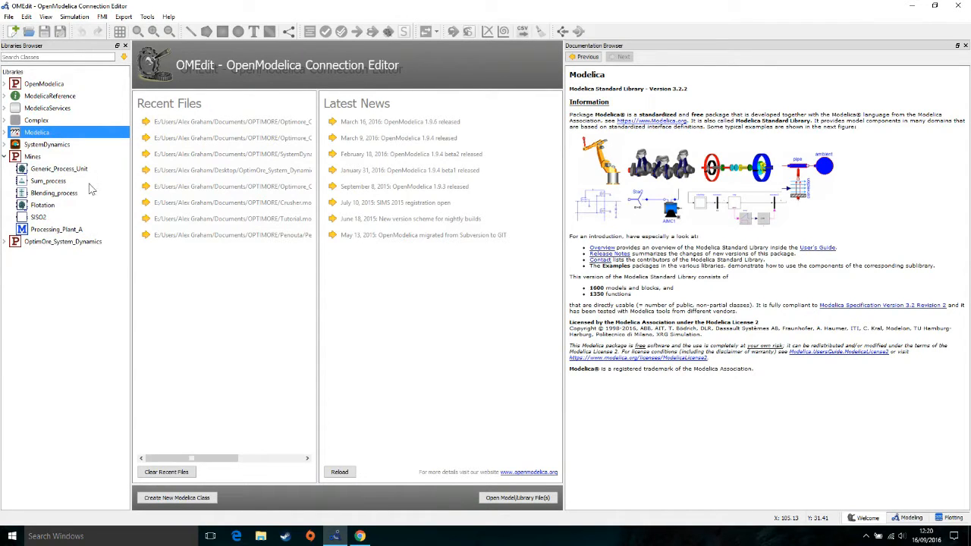
pyautogui.moveTo(88, 198)
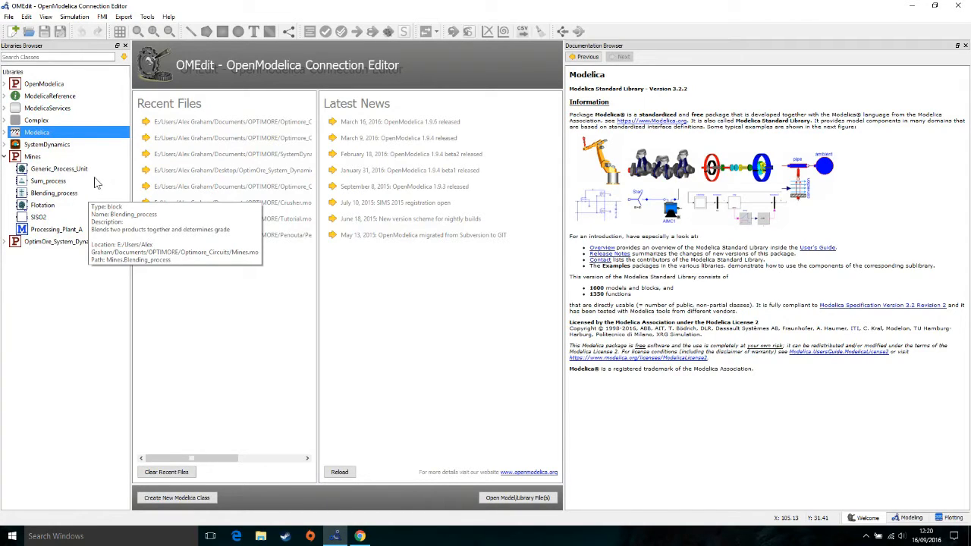
pyautogui.doubleClick(50, 231)
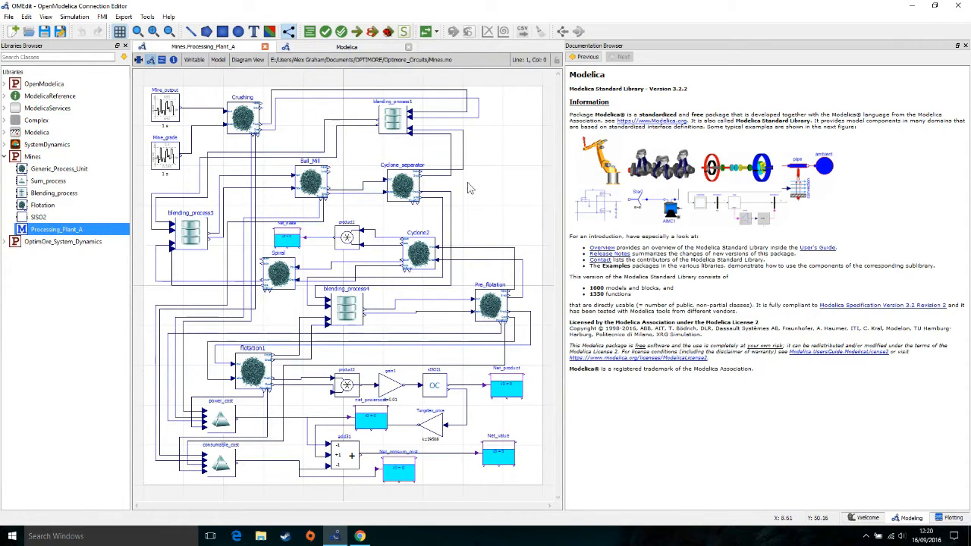
pyautogui.click(965, 45)
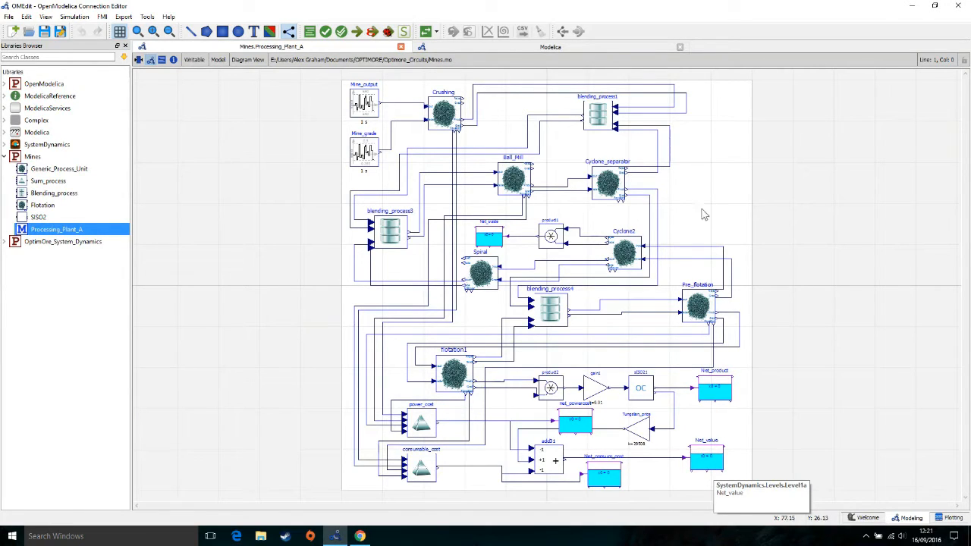
# Review the parameters of the Mine_output noise source and the Crushing process unit in the plant diagram.
pyautogui.click(367, 102)
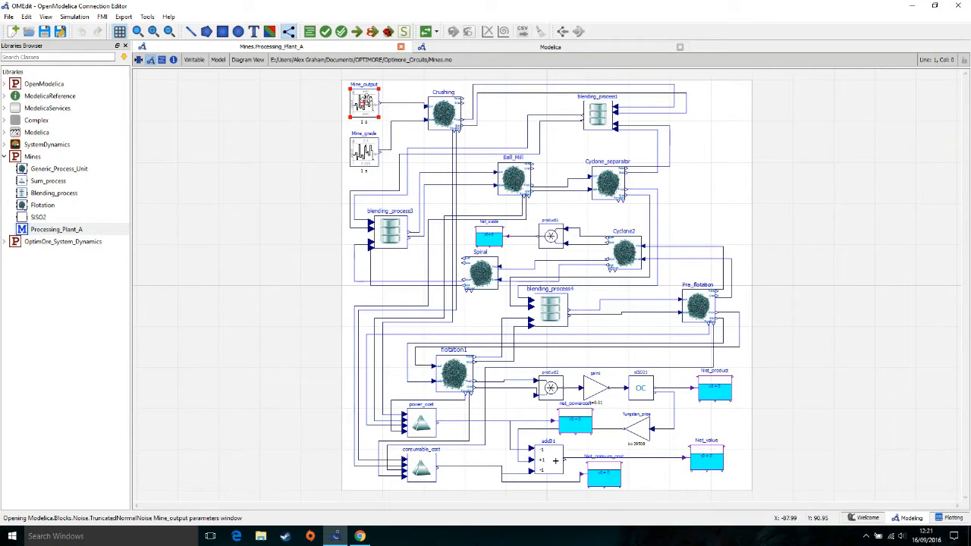
pyautogui.doubleClick(366, 102)
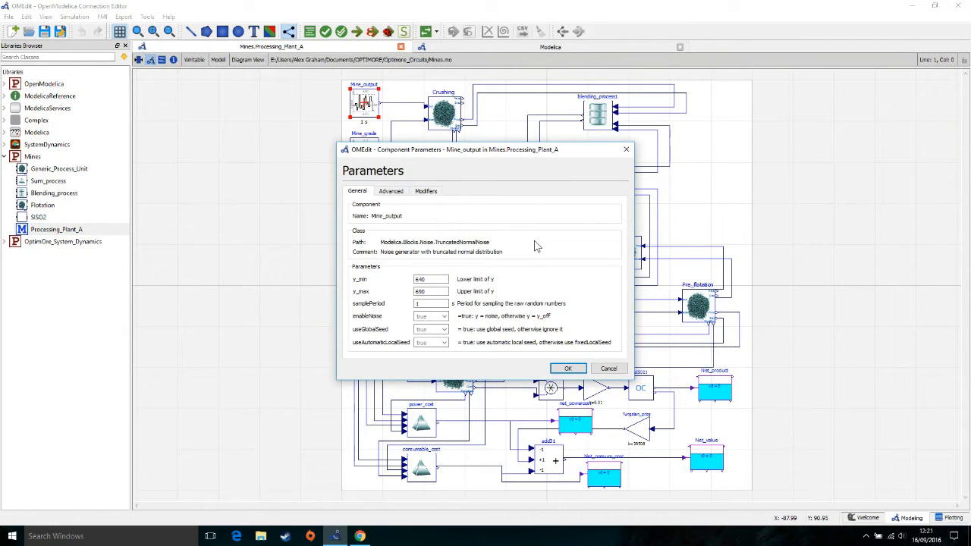
pyautogui.click(565, 369)
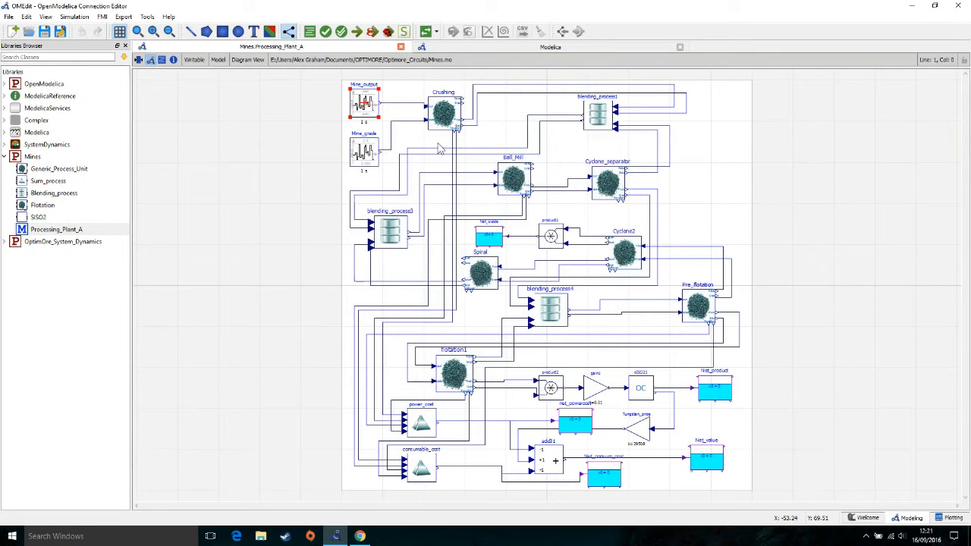
pyautogui.doubleClick(445, 116)
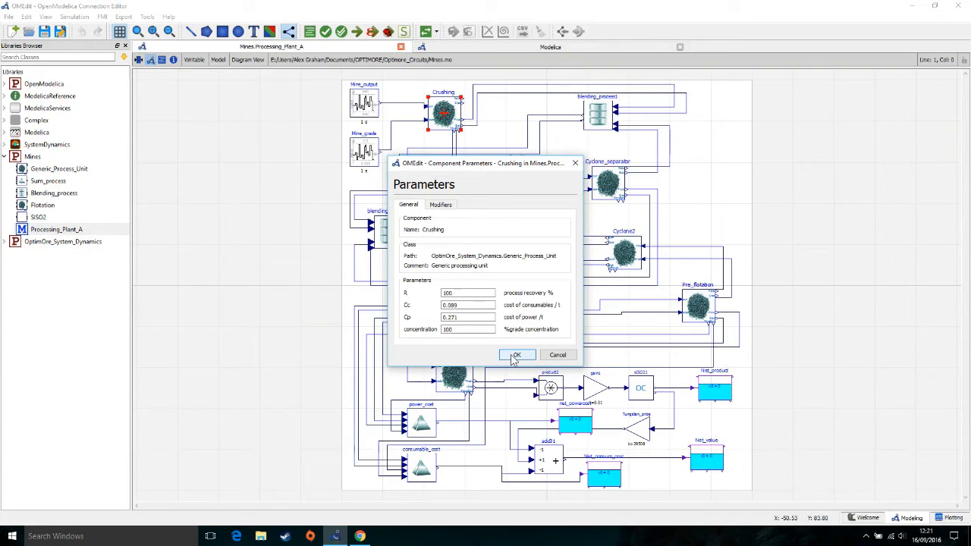
pyautogui.click(514, 356)
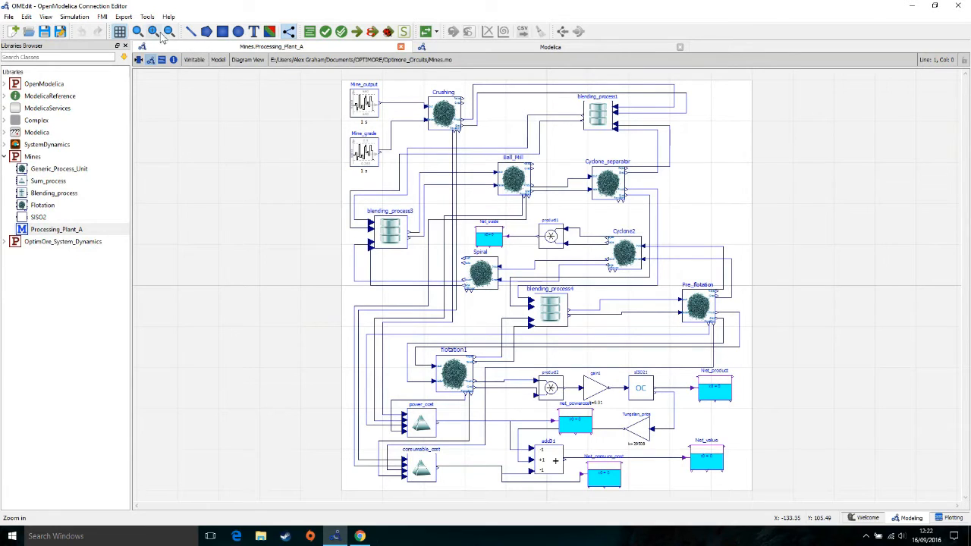
# Simulate Processing_Plant_A with a stop time of 365 and an interval of 1, and dismiss the simulation output window.
pyautogui.click(73, 17)
pyautogui.click(82, 106)
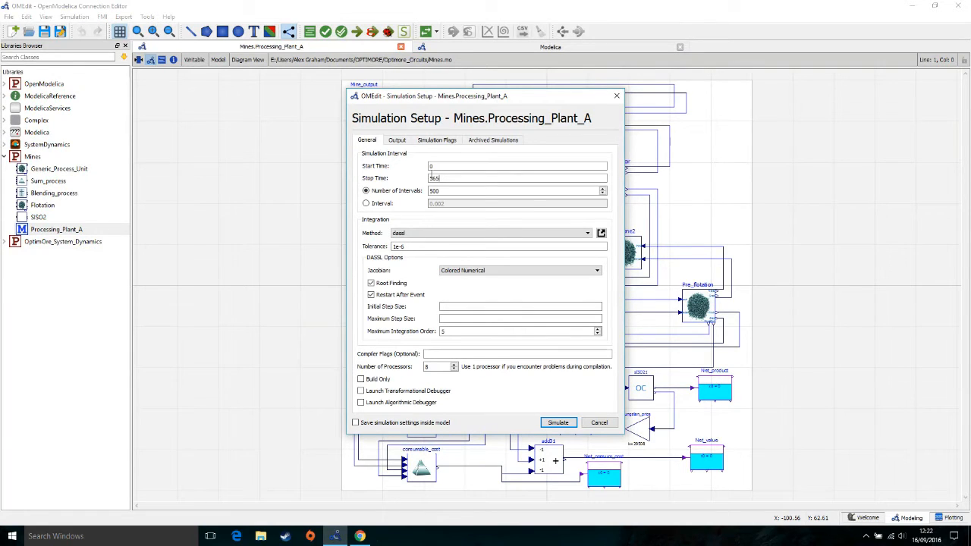
pyautogui.click(375, 204)
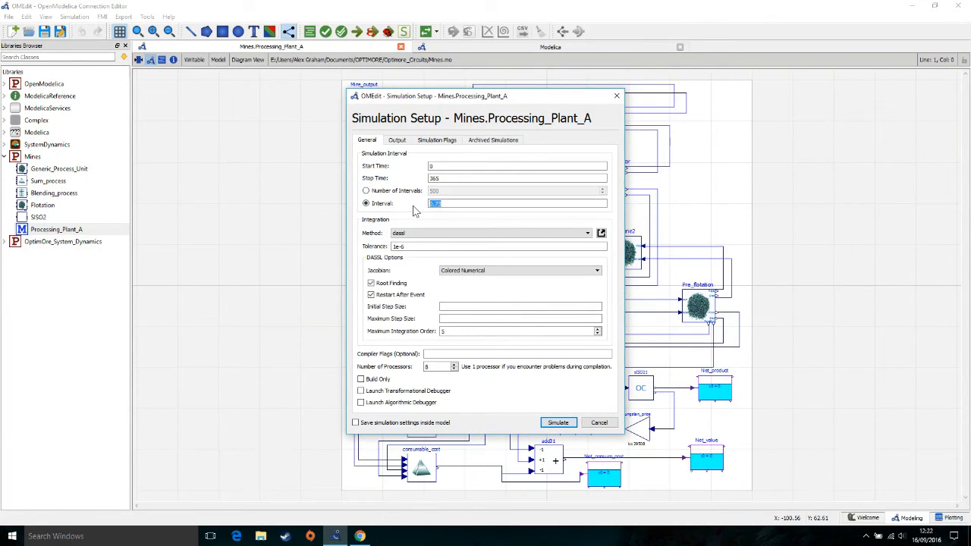
pyautogui.click(367, 190)
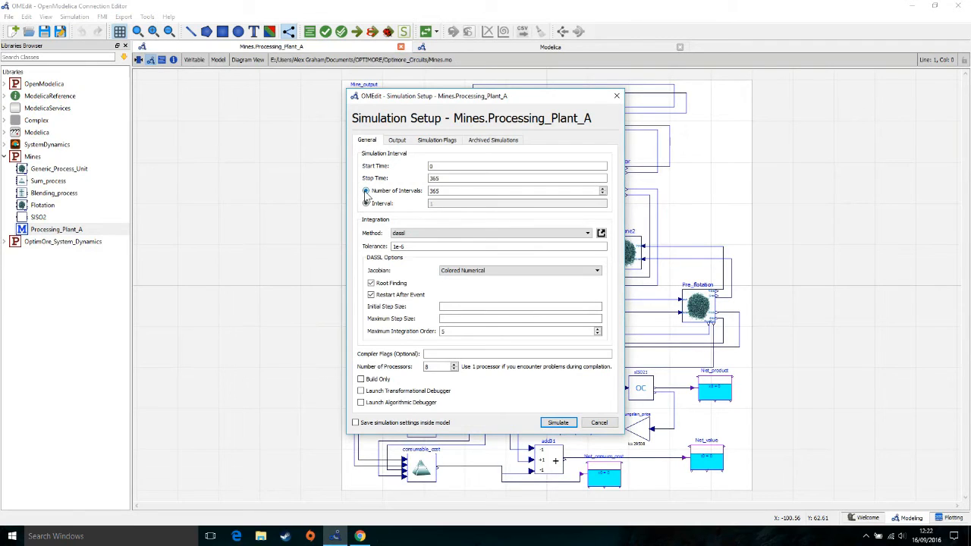
pyautogui.click(553, 427)
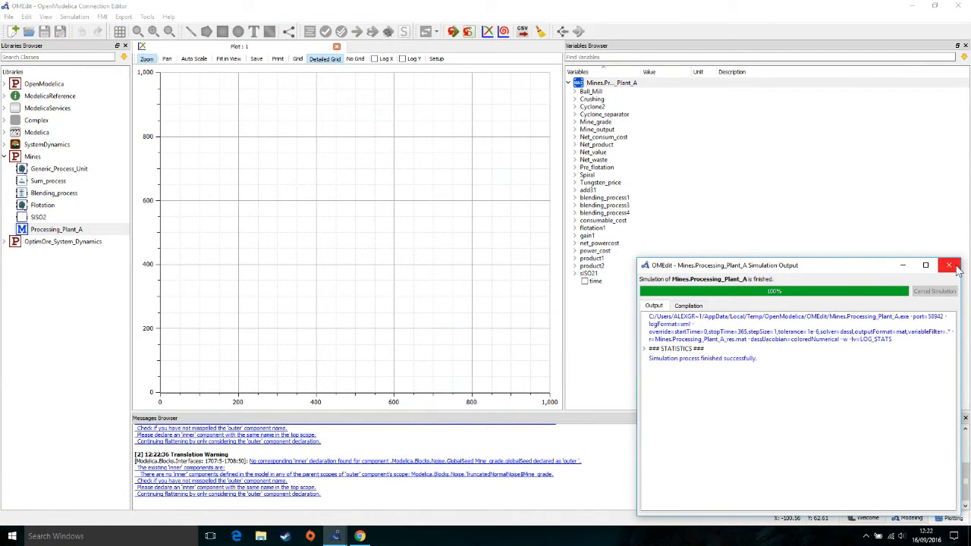
pyautogui.click(948, 265)
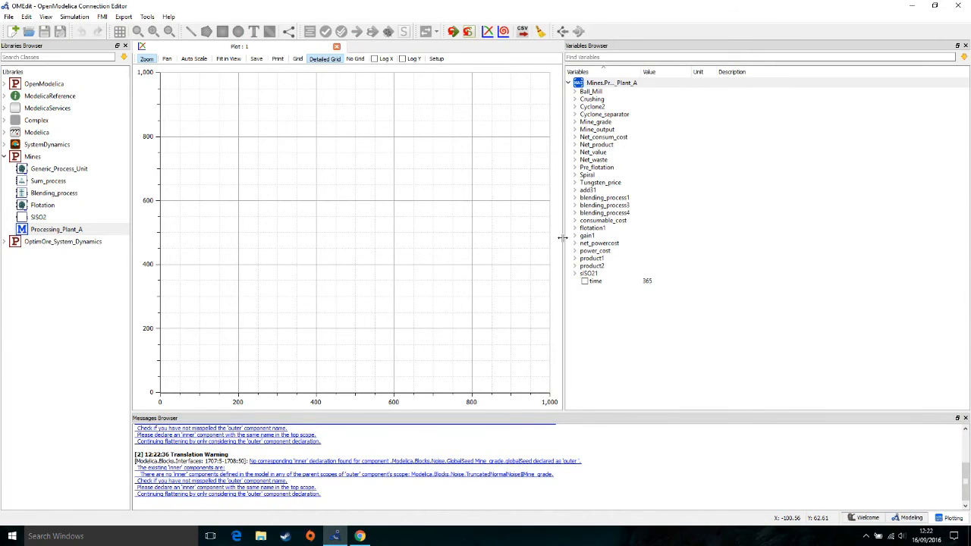
# Widen the plot area and view the curve of Mine_output's y variable, clearing it from the plot after viewing.
pyautogui.moveTo(562, 238); pyautogui.dragTo(840, 256)
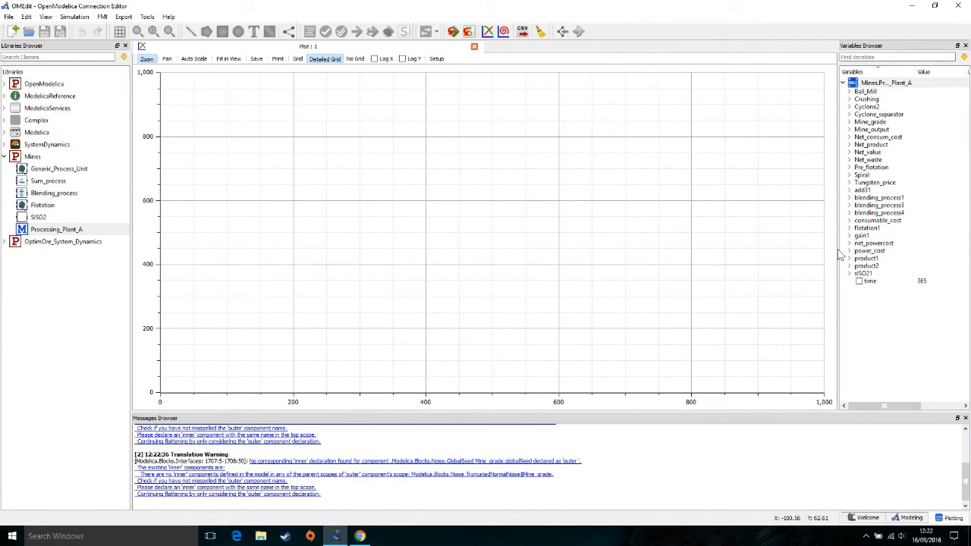
pyautogui.click(849, 130)
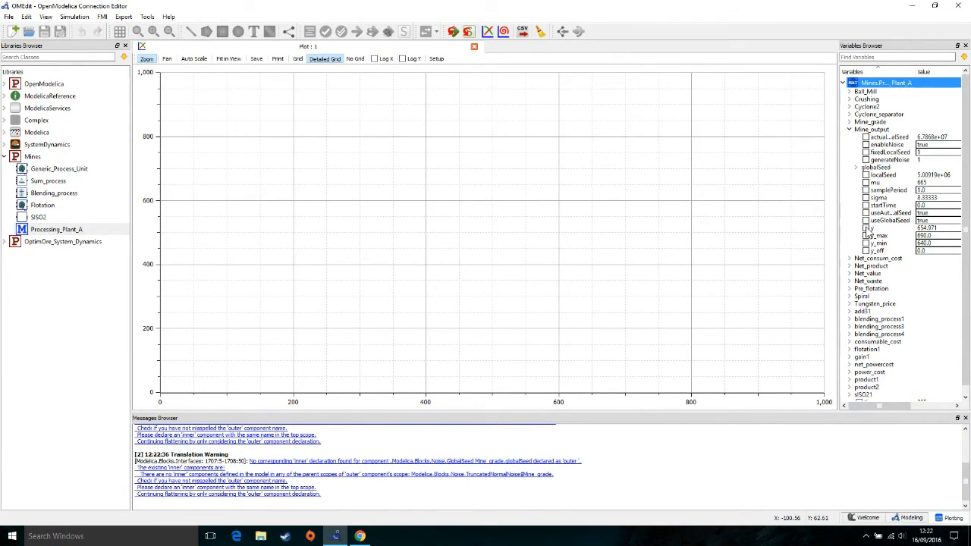
pyautogui.click(866, 228)
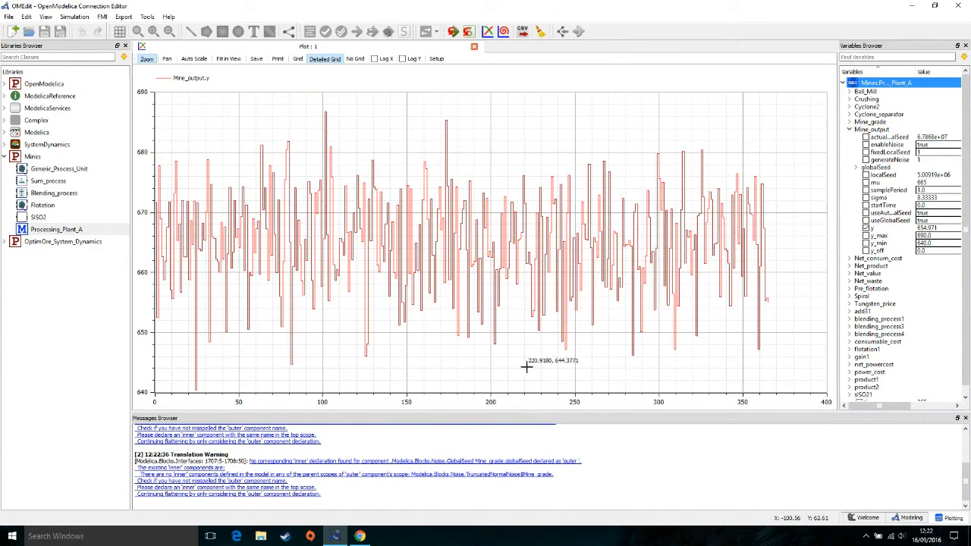
pyautogui.click(866, 227)
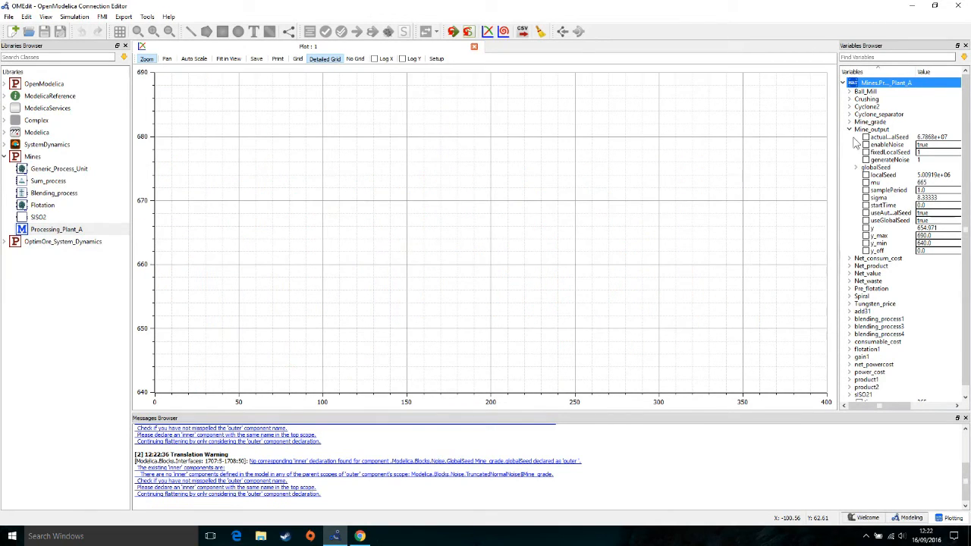
pyautogui.click(849, 129)
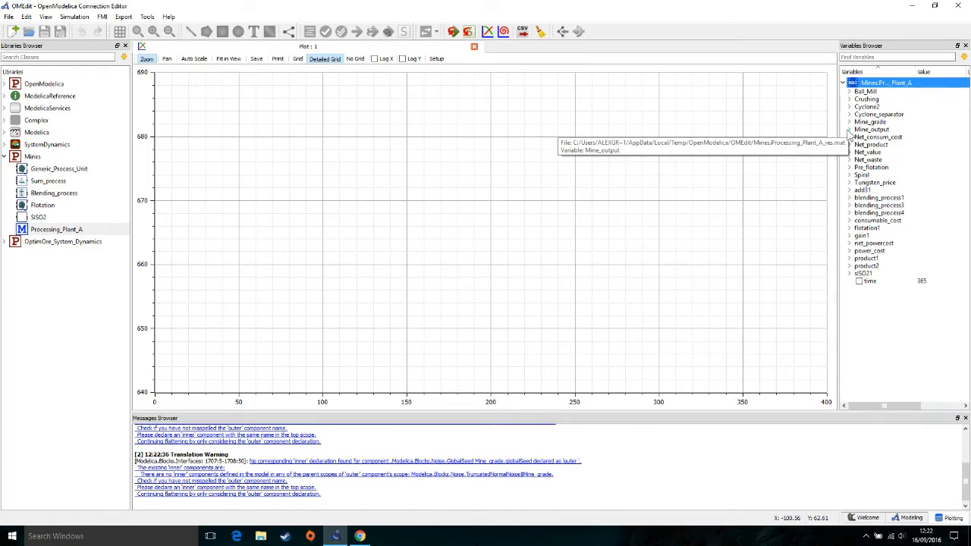
# Plot add31's inputs u1, u3 and u2 together to compare them, and clear all three curves after viewing.
pyautogui.click(850, 190)
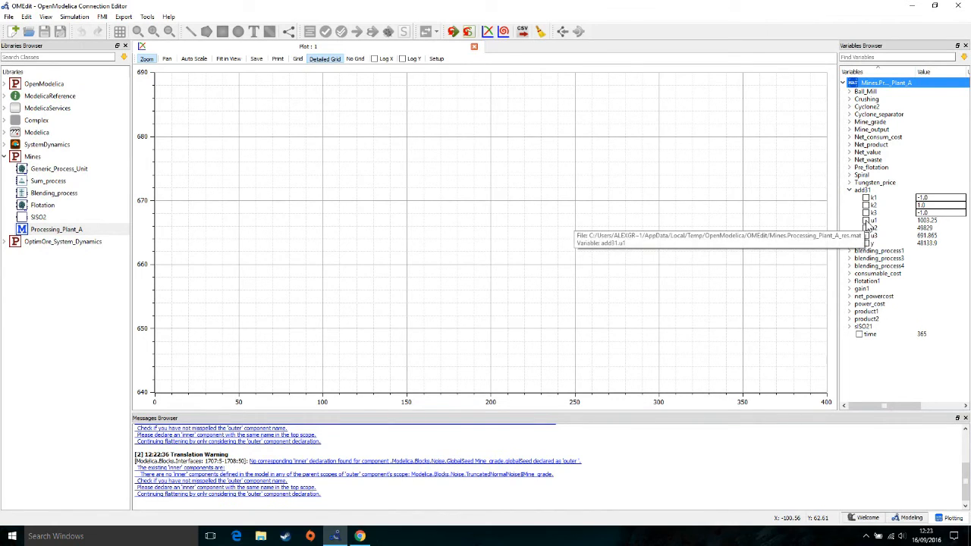
pyautogui.click(866, 220)
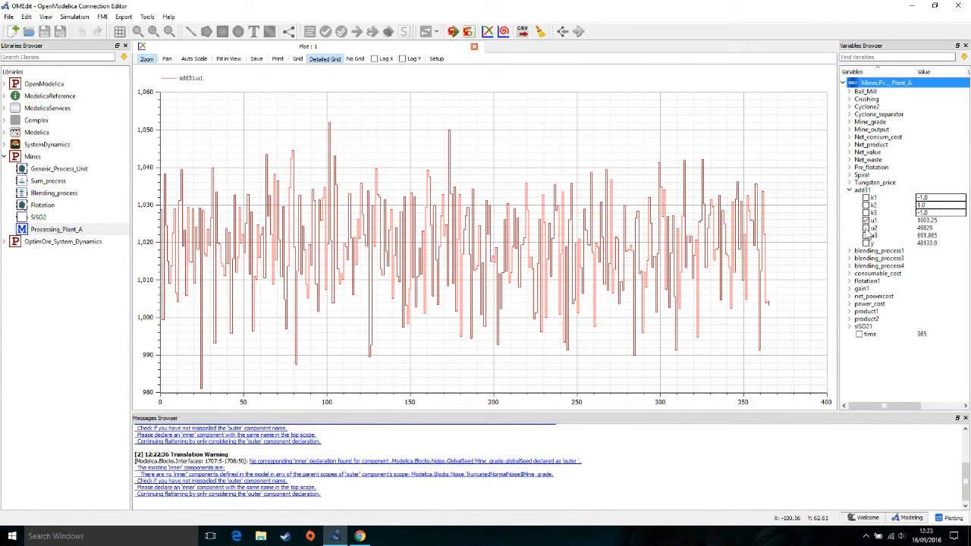
pyautogui.click(866, 235)
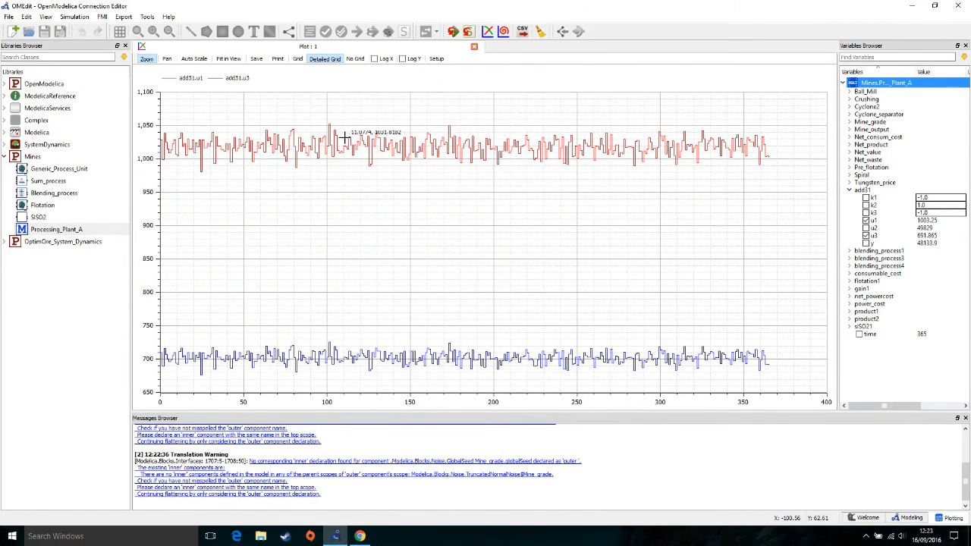
pyautogui.click(866, 228)
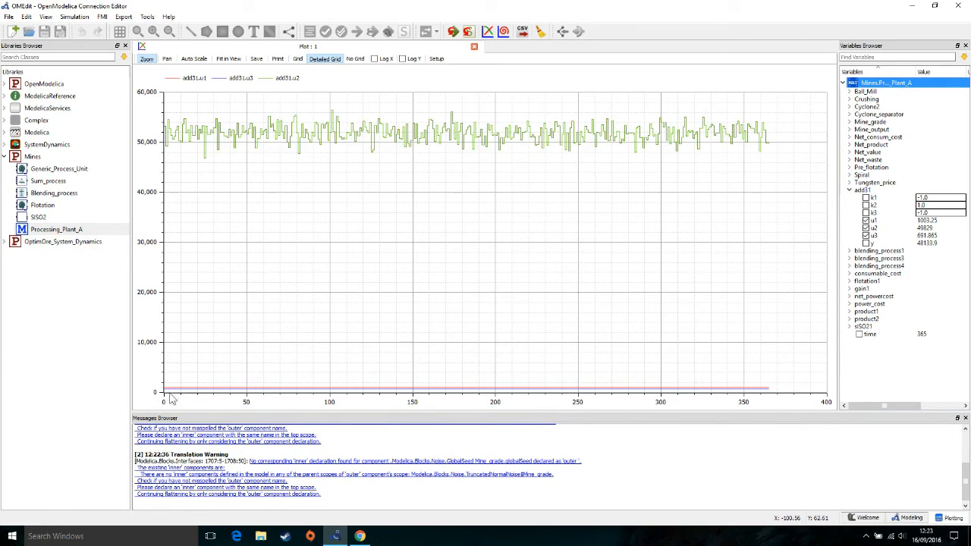
pyautogui.click(866, 227)
pyautogui.click(866, 236)
pyautogui.click(866, 220)
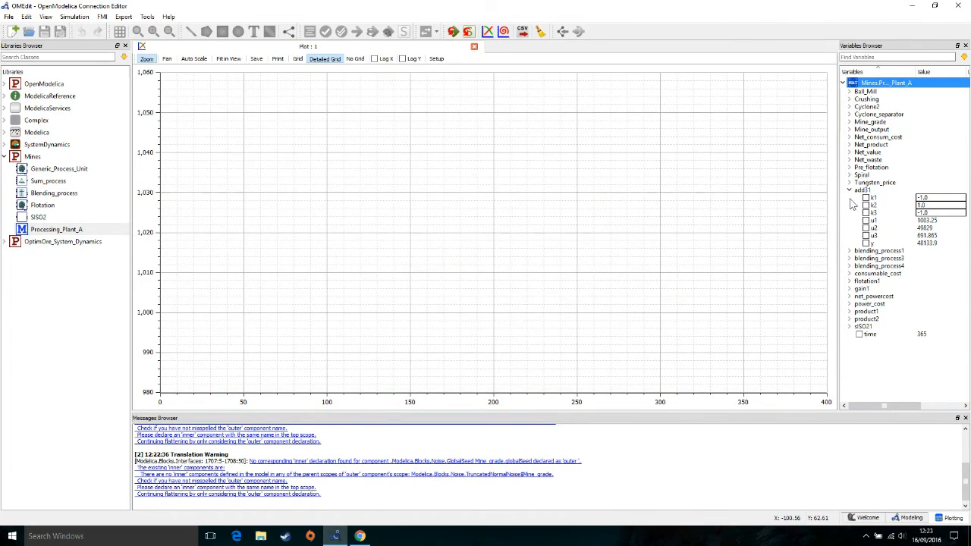
# Check the plant diagram and view the plotted curve of Net_value's y variable, clearing it after viewing.
pyautogui.click(910, 518)
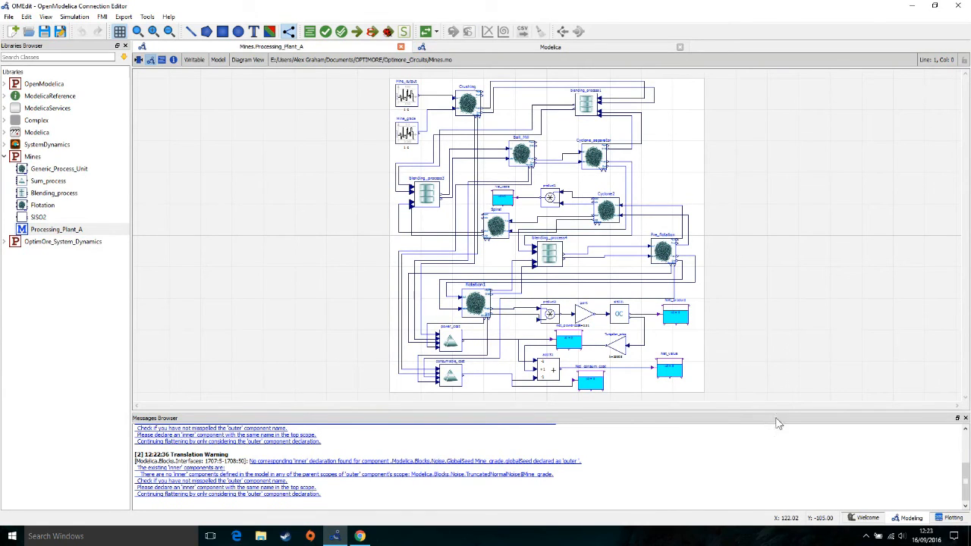
pyautogui.click(948, 518)
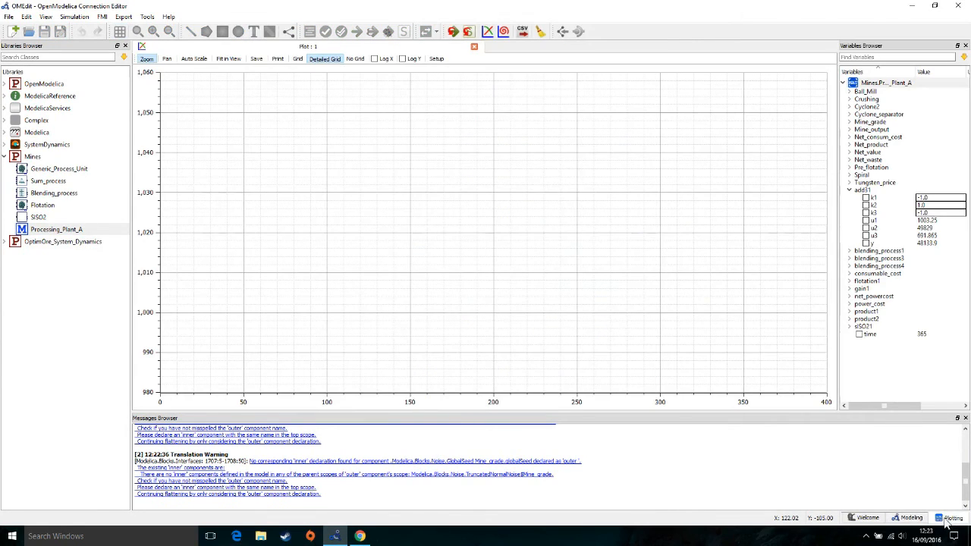
pyautogui.click(848, 192)
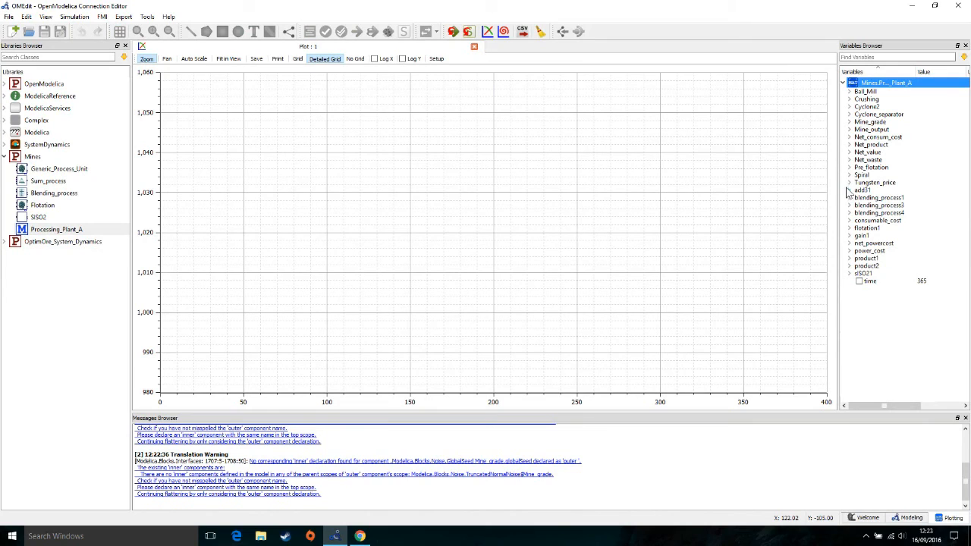
pyautogui.click(850, 152)
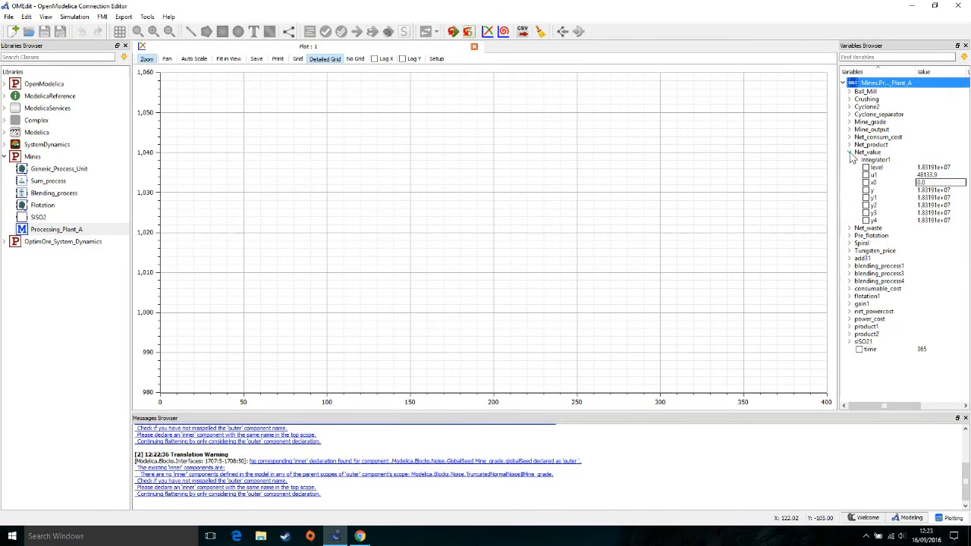
pyautogui.click(866, 191)
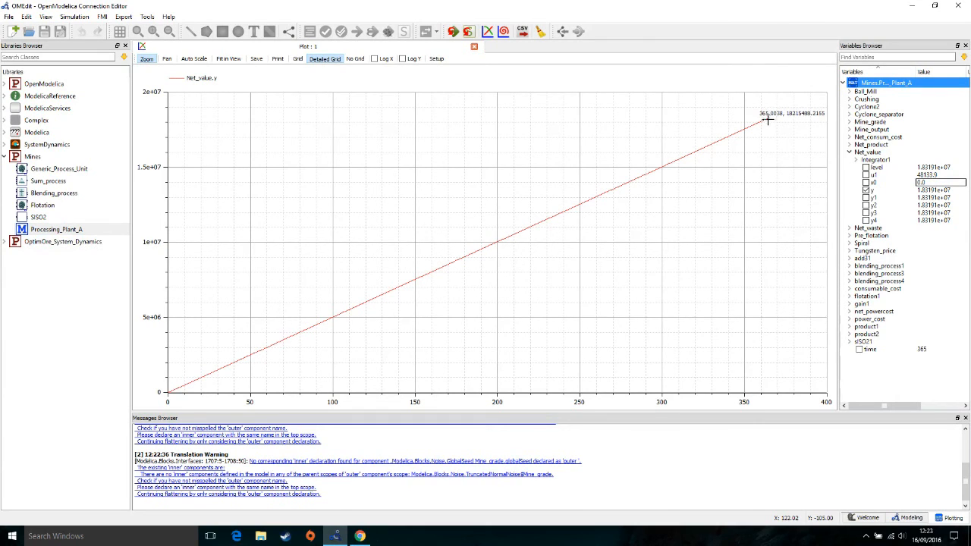
pyautogui.click(866, 189)
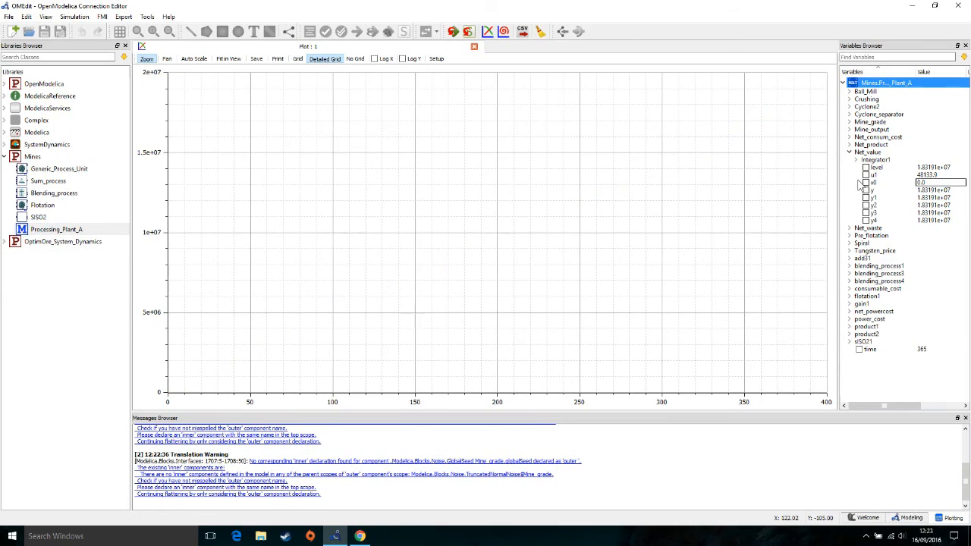
pyautogui.click(849, 152)
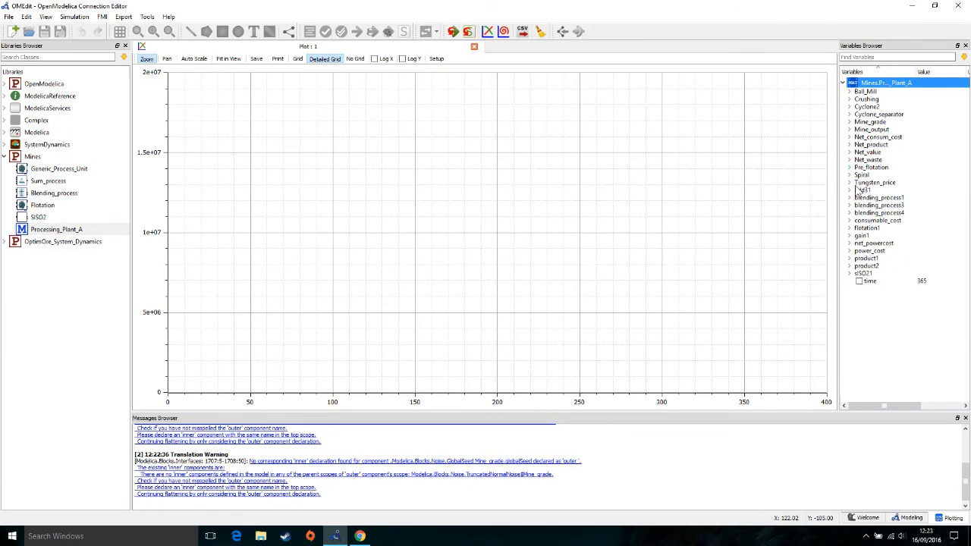
# Return to the Processing_Plant_A diagram and close the messages browser.
pyautogui.click(910, 518)
pyautogui.click(964, 417)
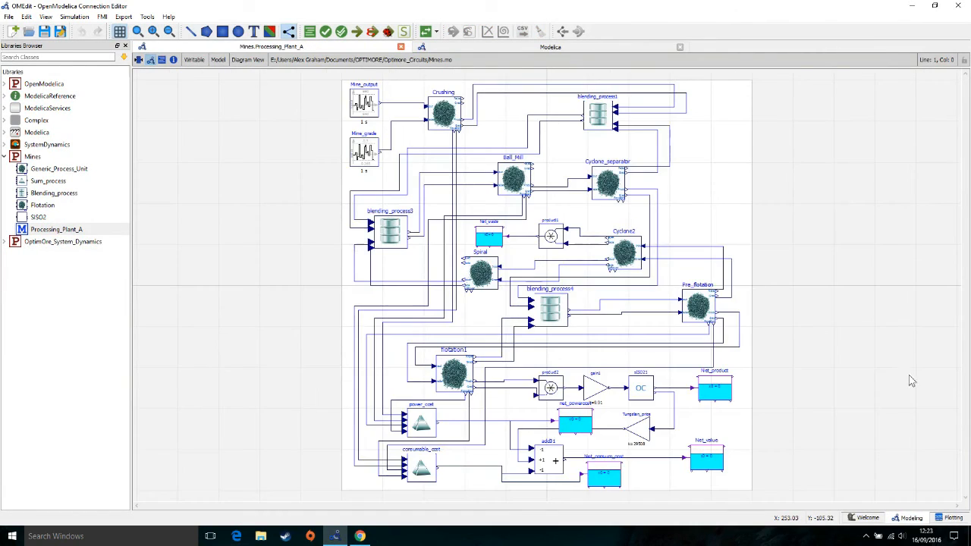